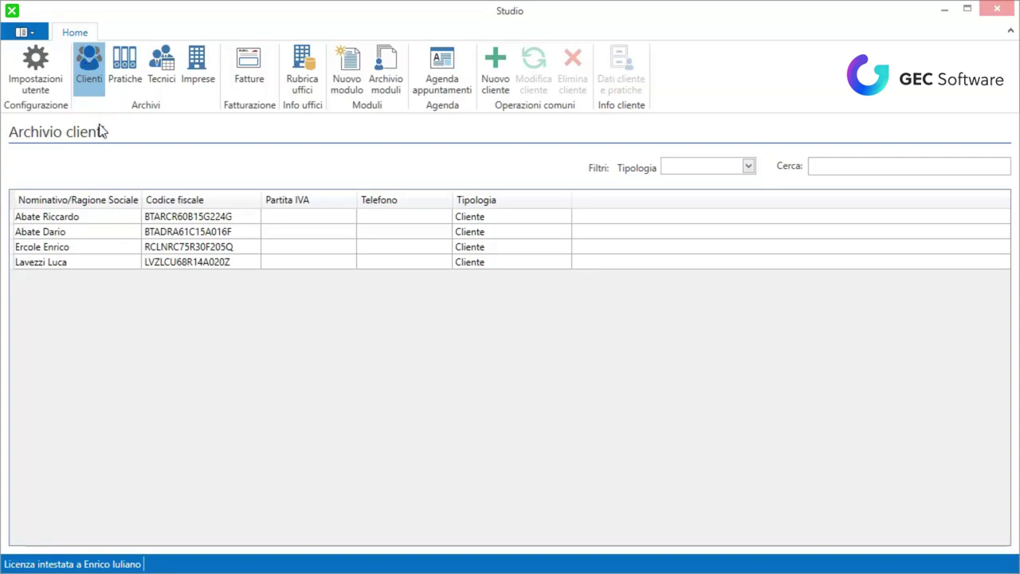
Step: View the practices (Pratiche) of the first client in the client archive, and return to the archive
double_click(90, 227)
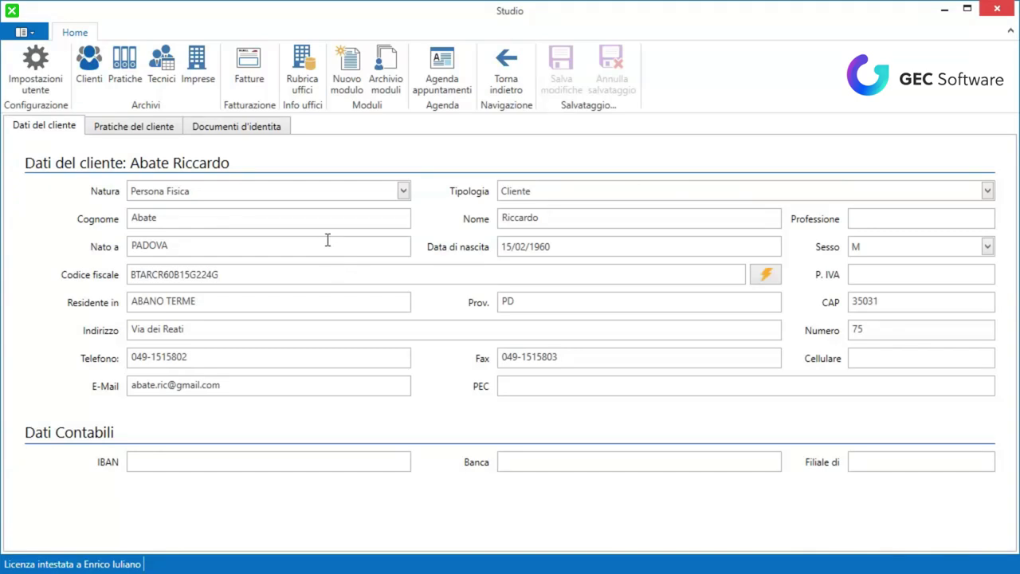
left_click(151, 130)
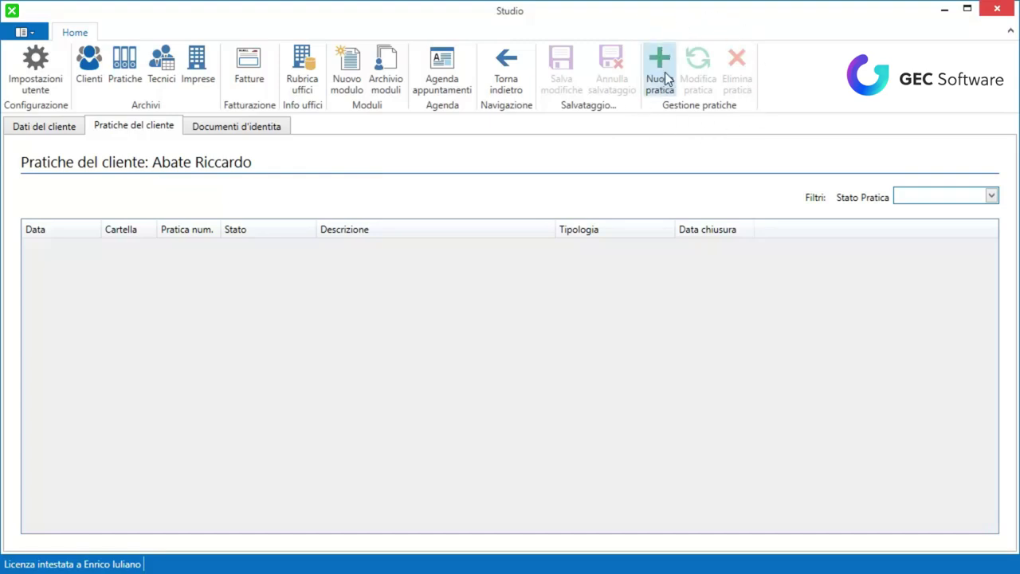
left_click(90, 72)
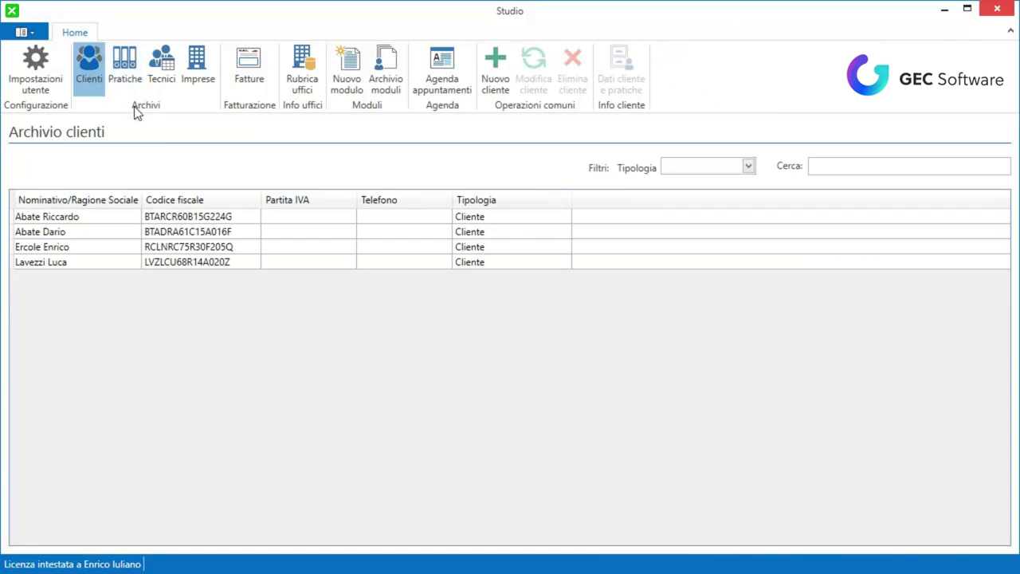
left_click(129, 60)
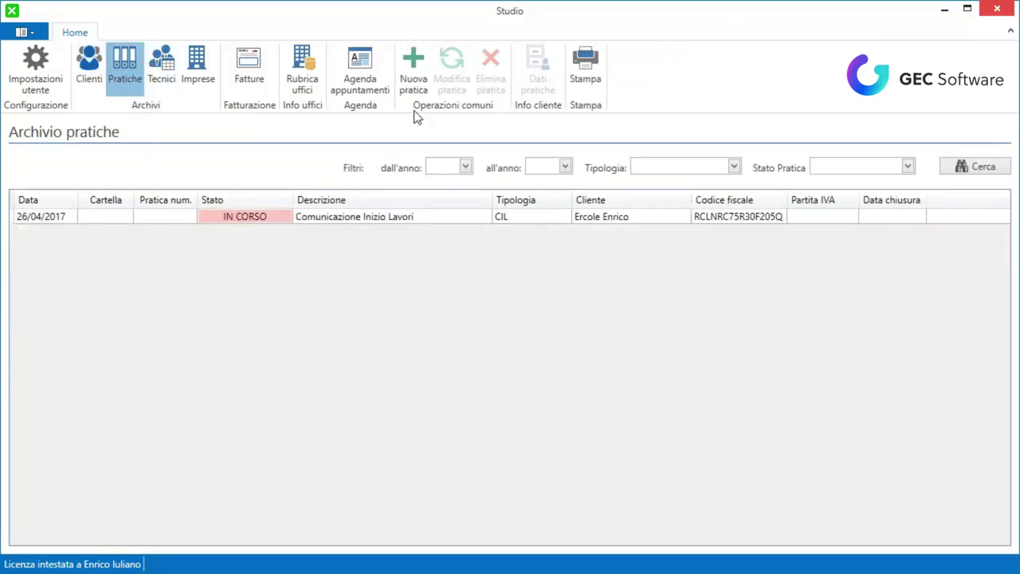
left_click(413, 74)
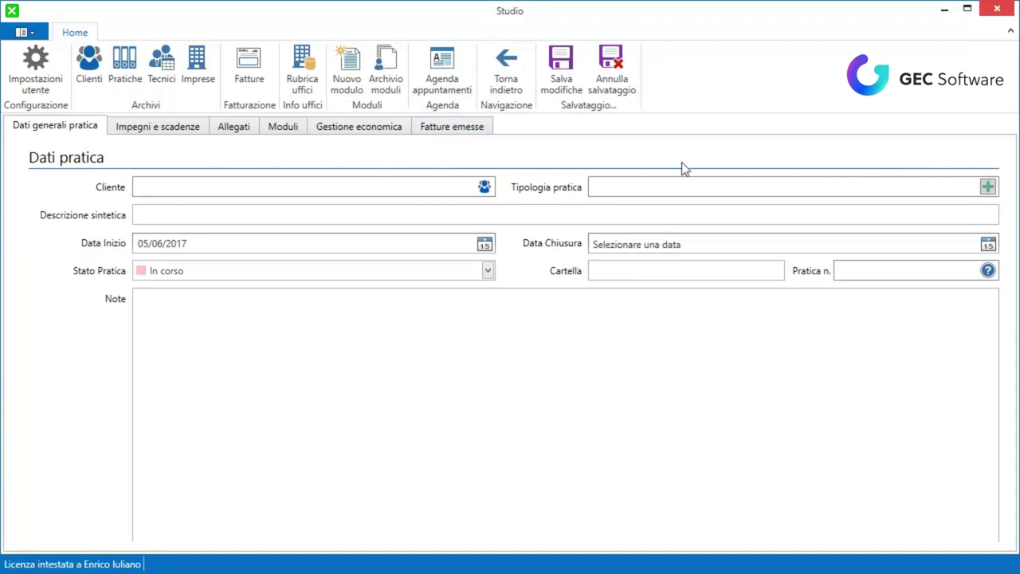
left_click(484, 190)
left_click(921, 153)
left_click(100, 73)
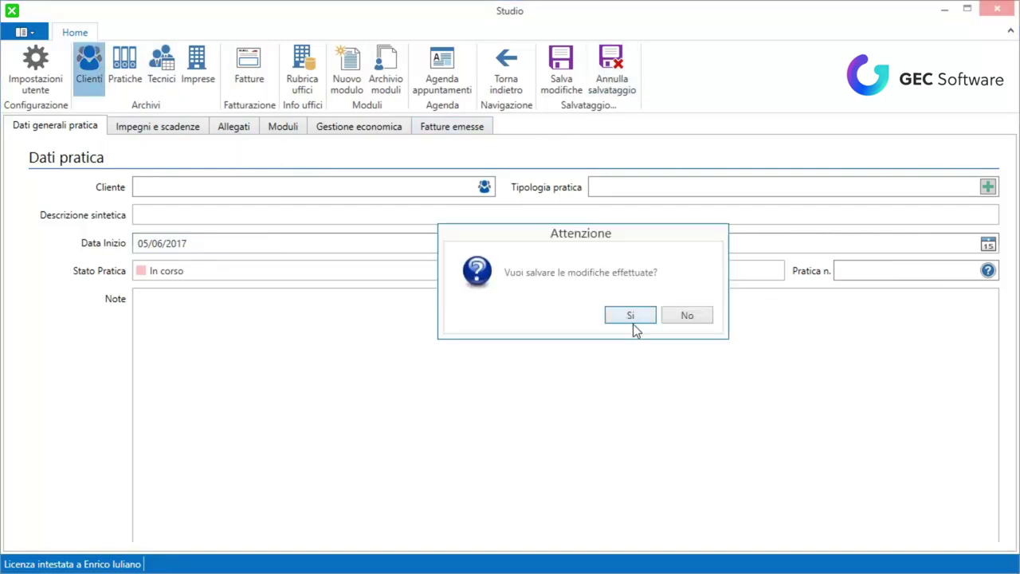
left_click(675, 316)
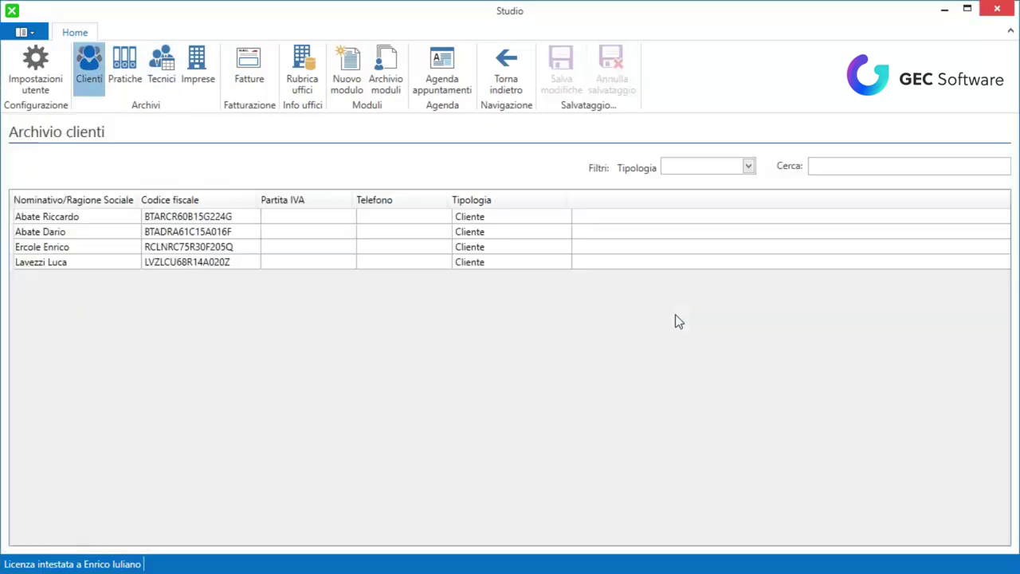
Step: Start a new practice from the practices section of the first client in the client archive
double_click(117, 217)
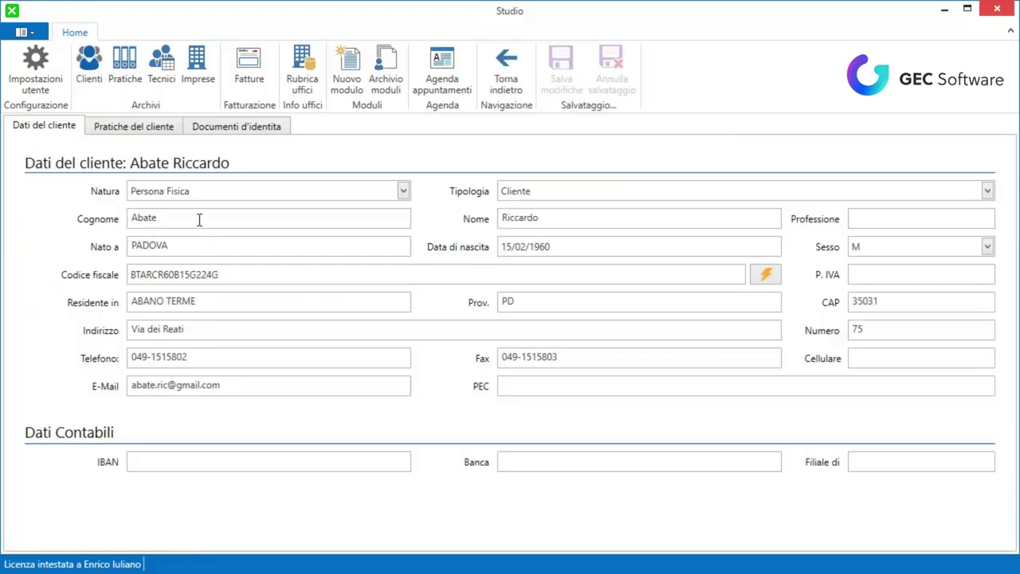
left_click(149, 129)
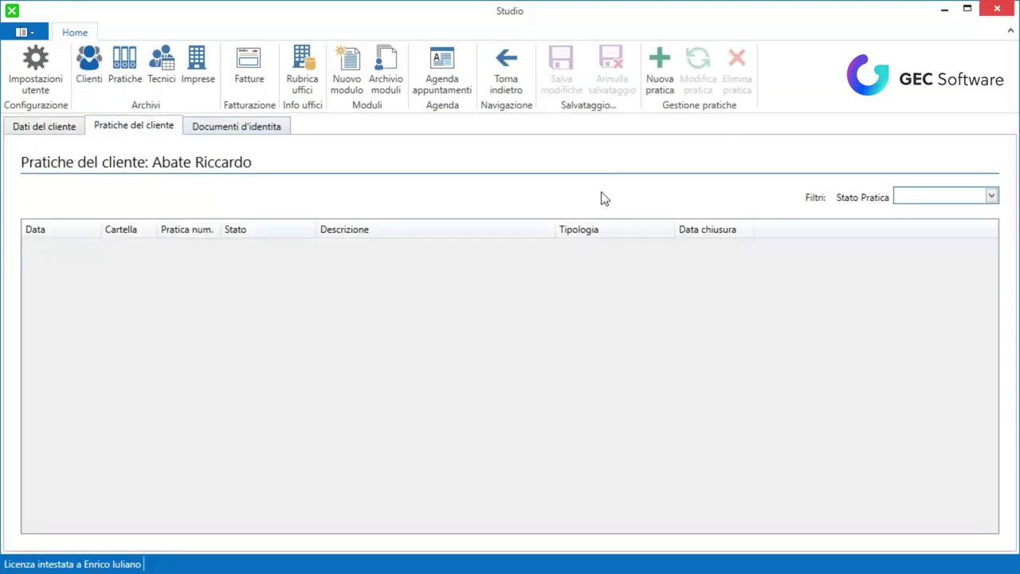
left_click(660, 85)
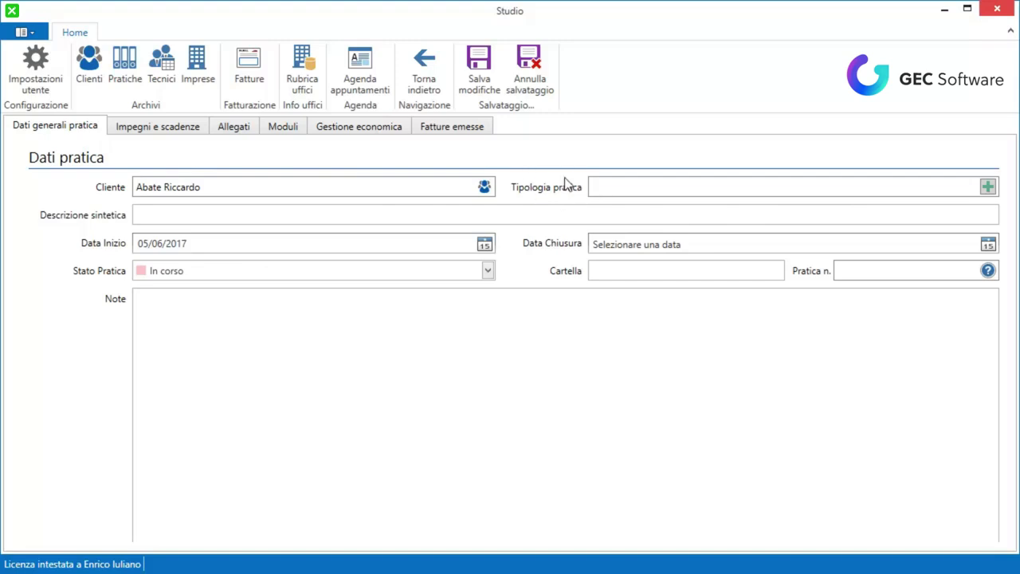
Step: Add a new practice type named "Progettazione" to the list of practice types
left_click(988, 188)
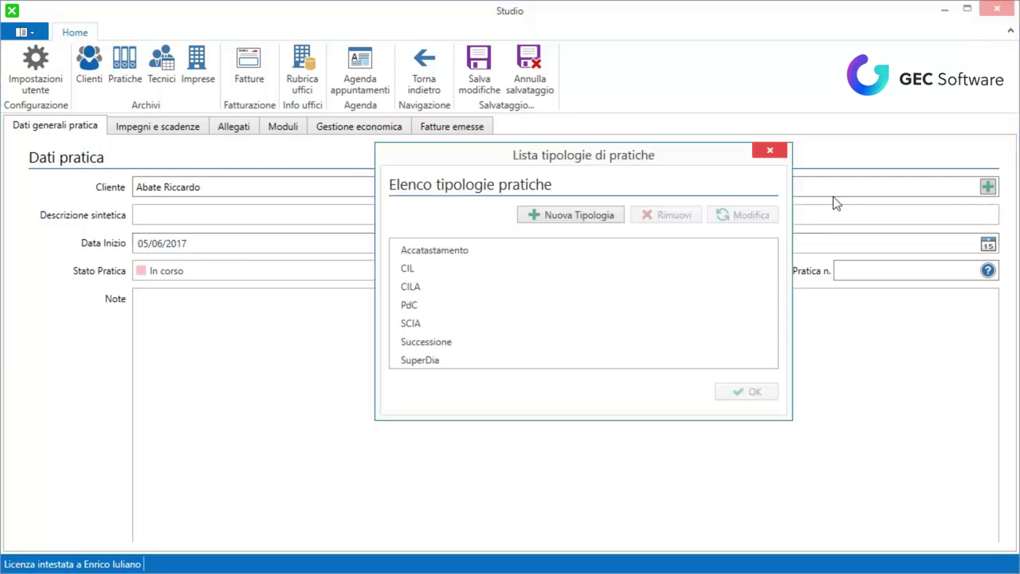
left_click_drag(610, 155, 487, 130)
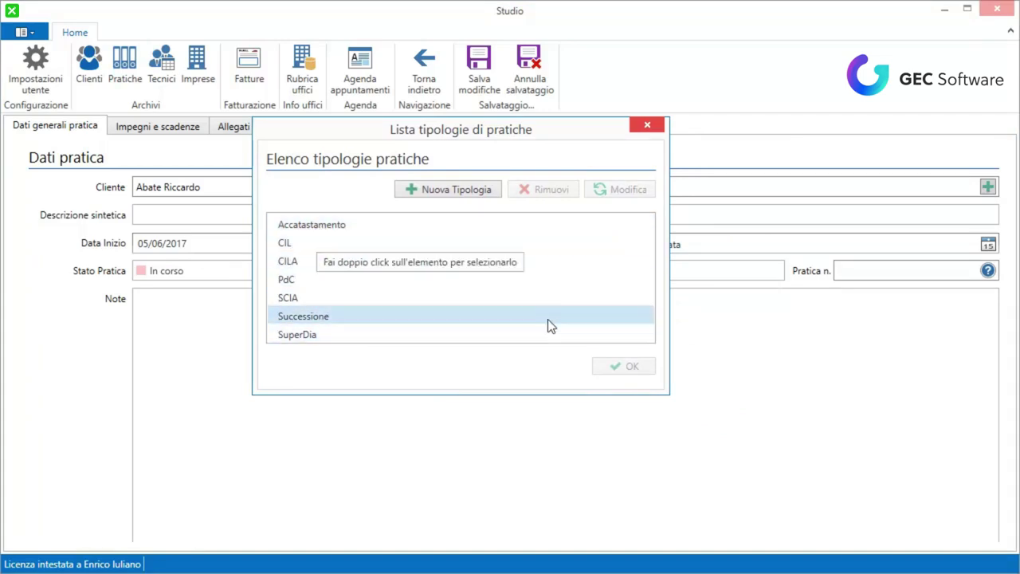
left_click_drag(507, 137, 510, 160)
left_click(473, 217)
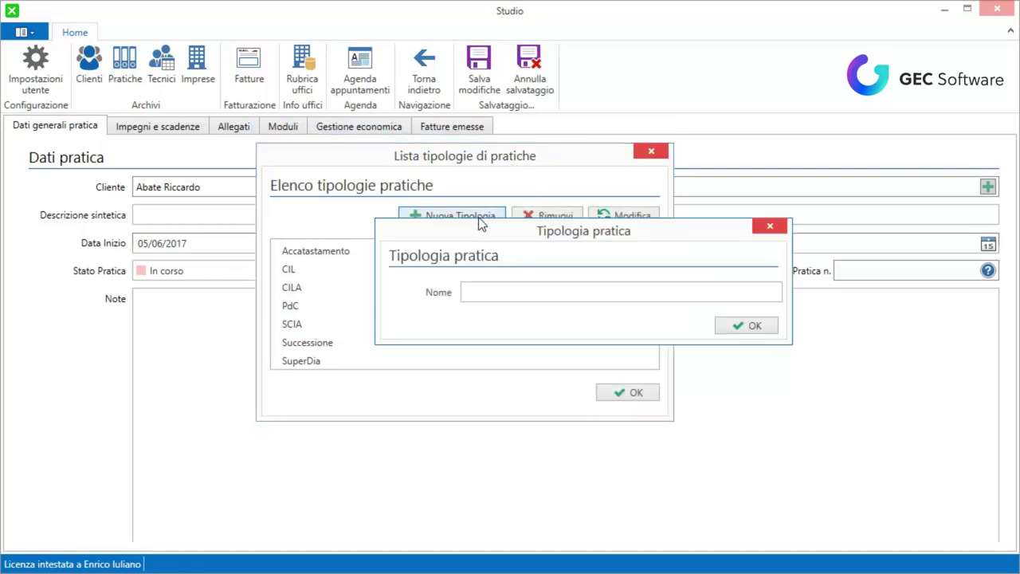
left_click_drag(491, 230, 509, 226)
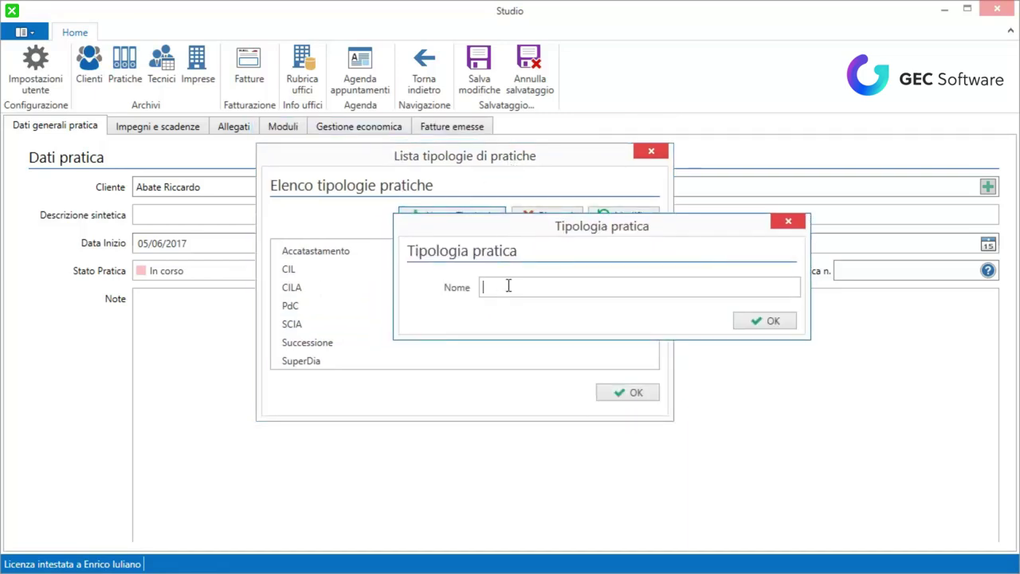
type("Progettazione")
left_click(764, 320)
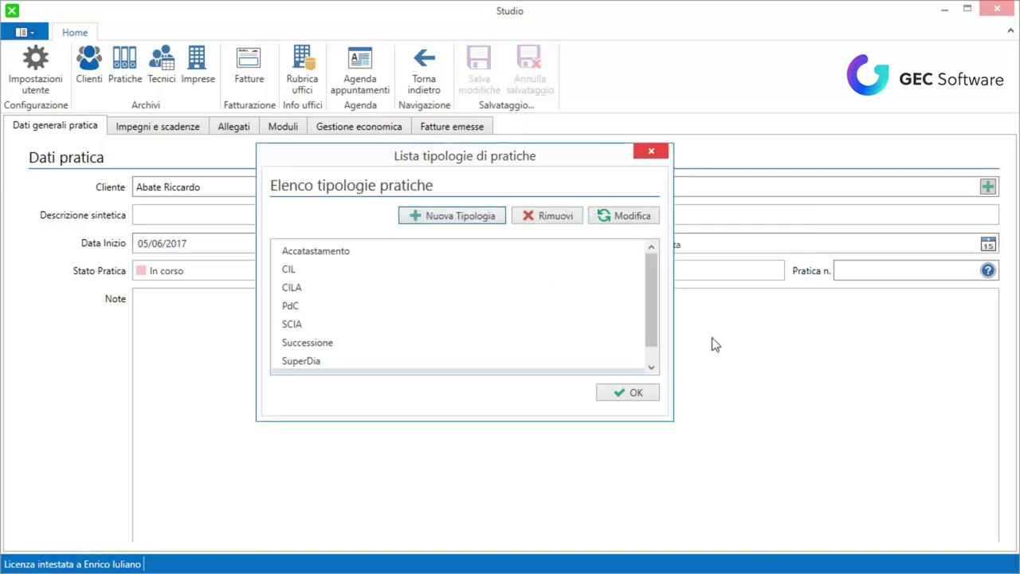
Step: Assign the type "Progettazione" to the new practice
left_click_drag(652, 290, 653, 341)
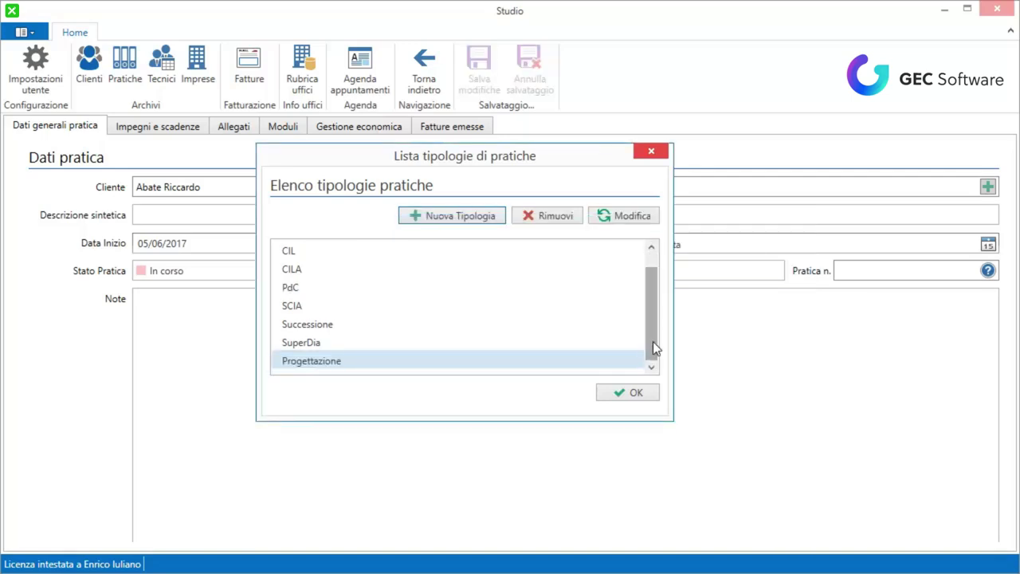
left_click(374, 361)
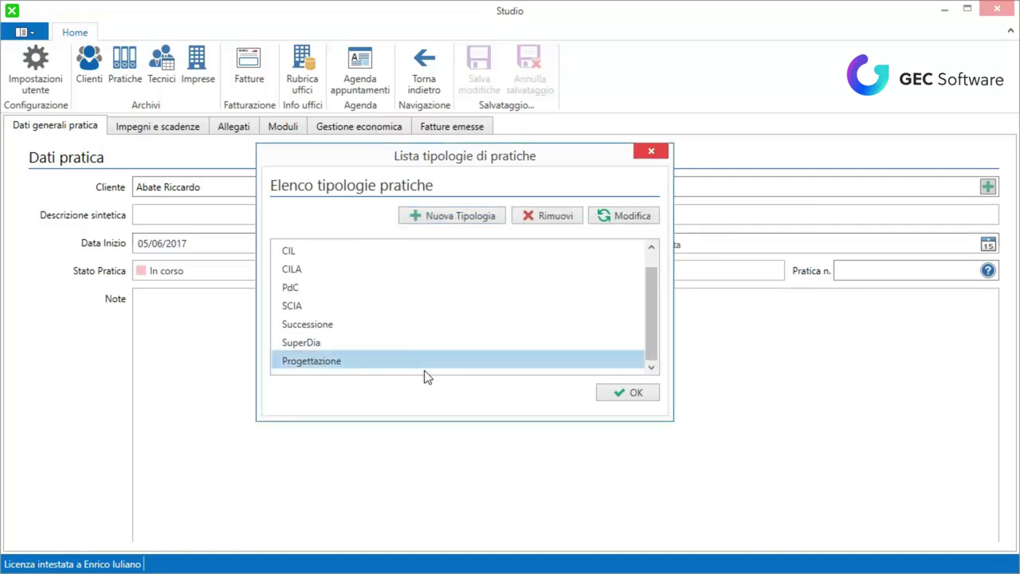
left_click(625, 402)
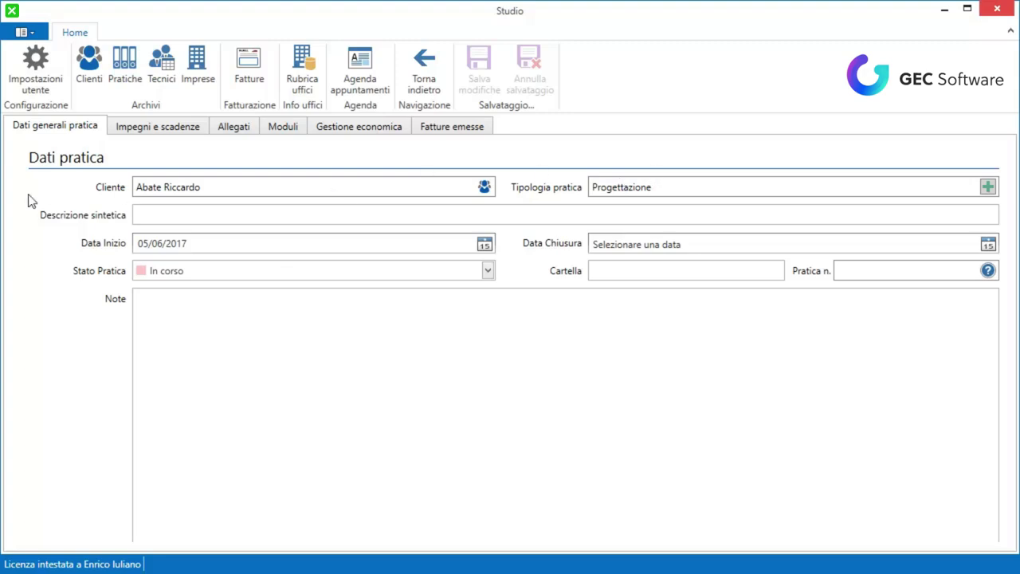
Step: Enter "Progettazione della villetta in zona..." as the short description of the practice
left_click(171, 213)
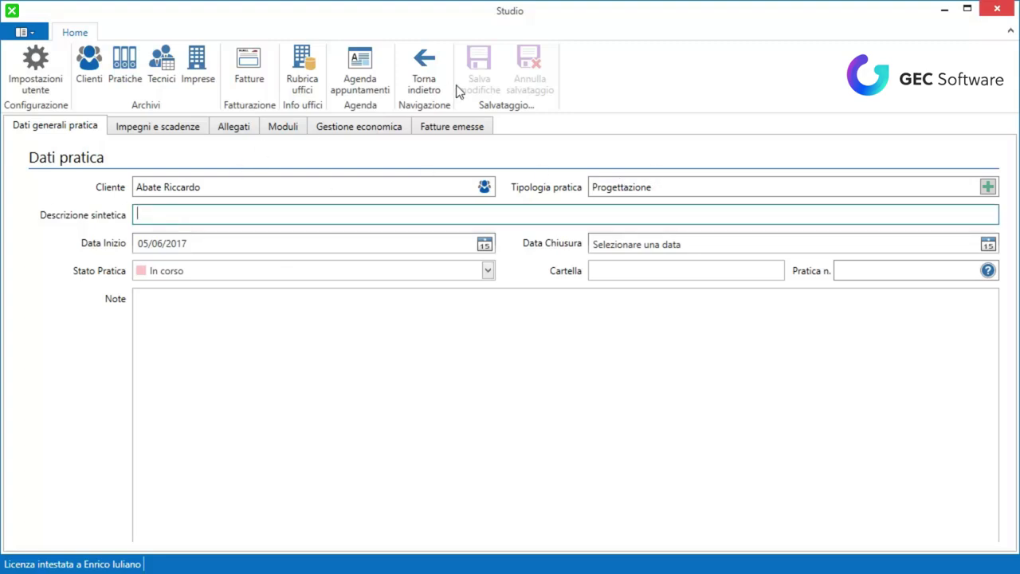
type("Prog")
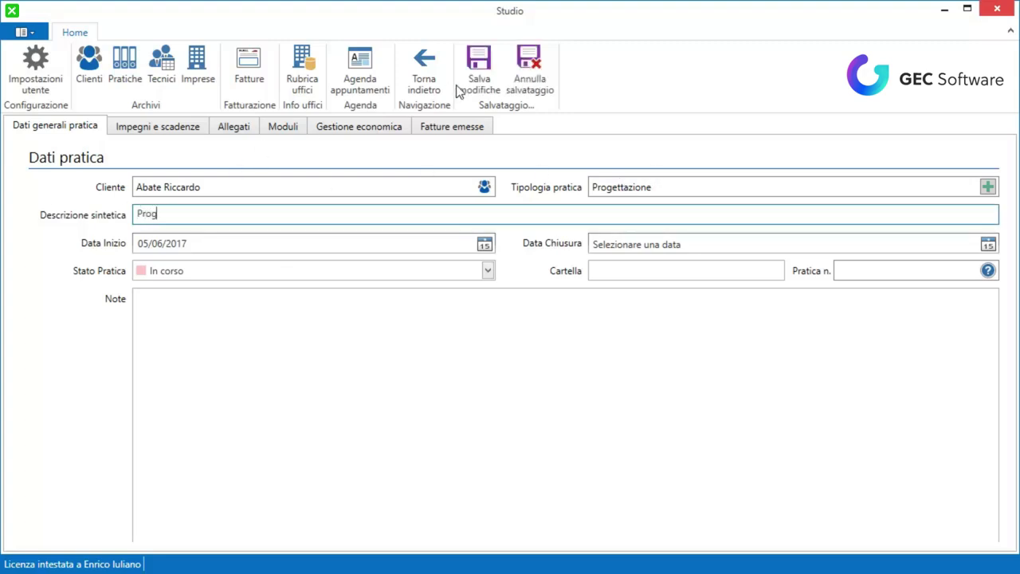
type("ettazione della villetta")
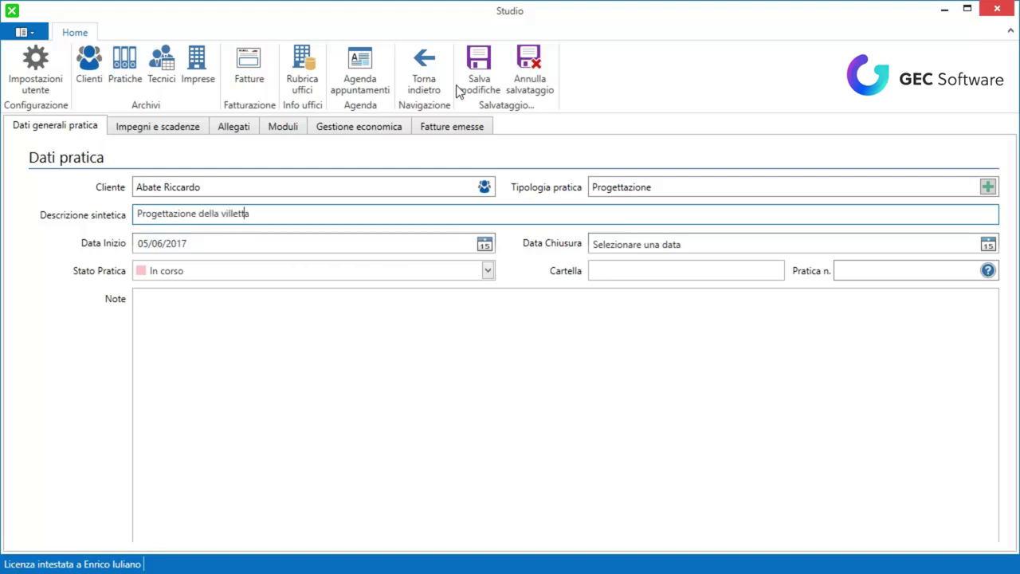
type(" in zona...")
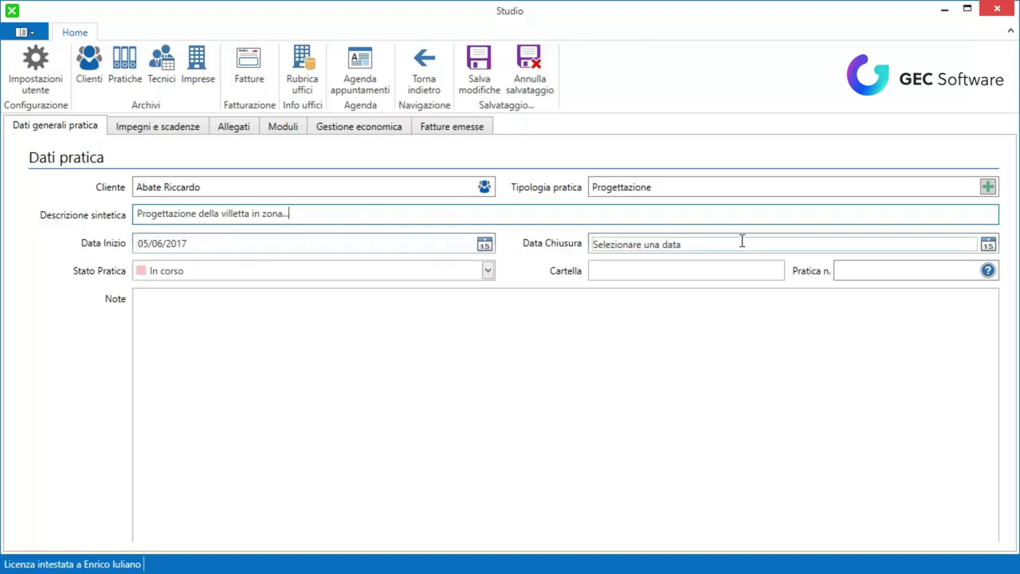
Step: Examine the status options of the practice and its folder, practice number and notes fields
left_click(485, 271)
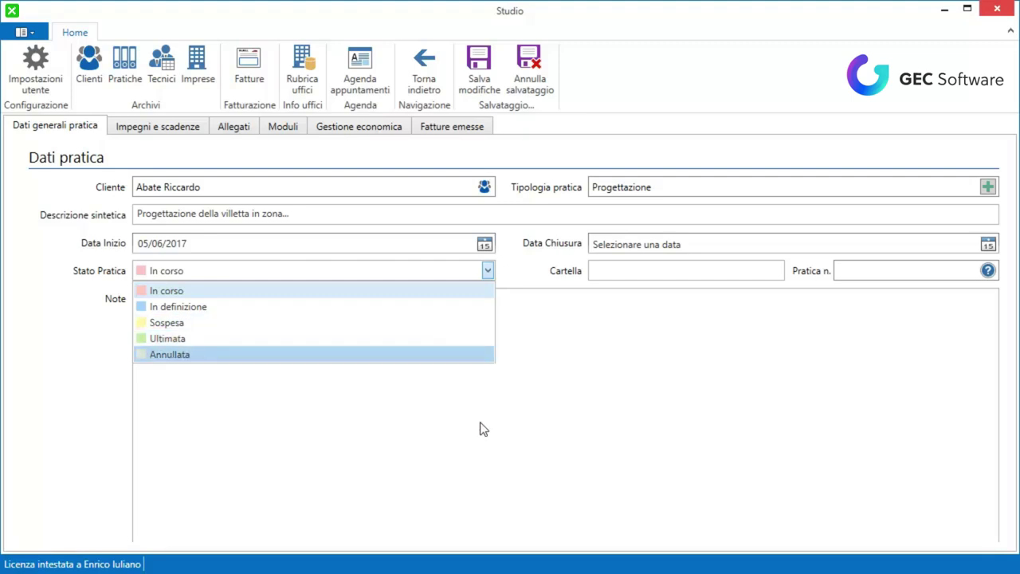
left_click(612, 374)
left_click(617, 273)
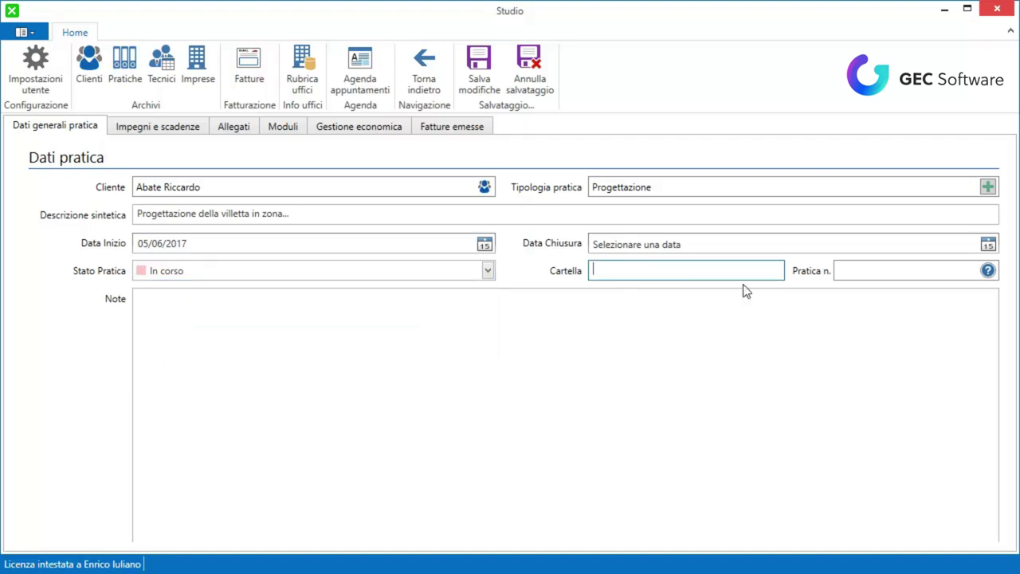
left_click(863, 275)
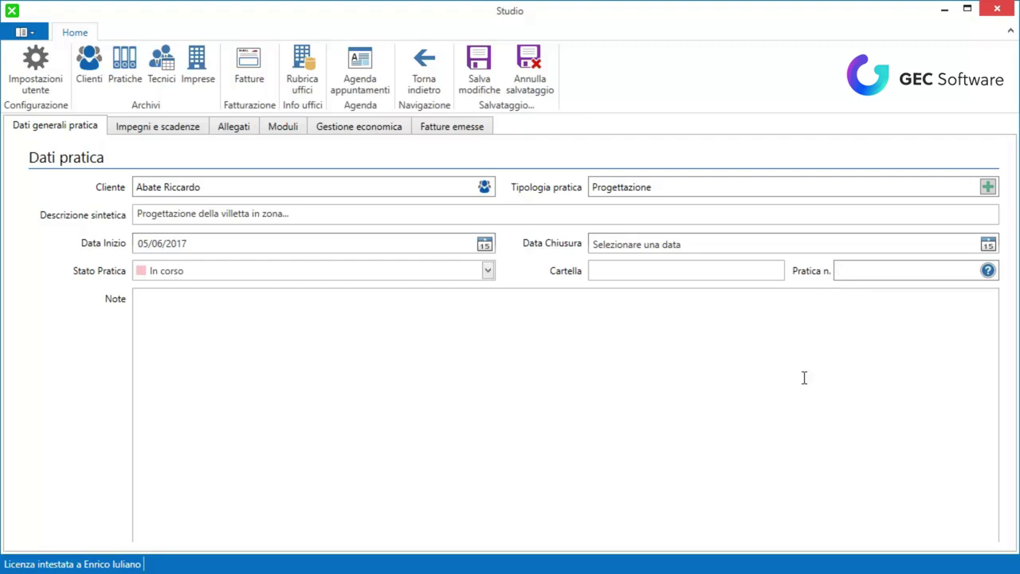
left_click(349, 341)
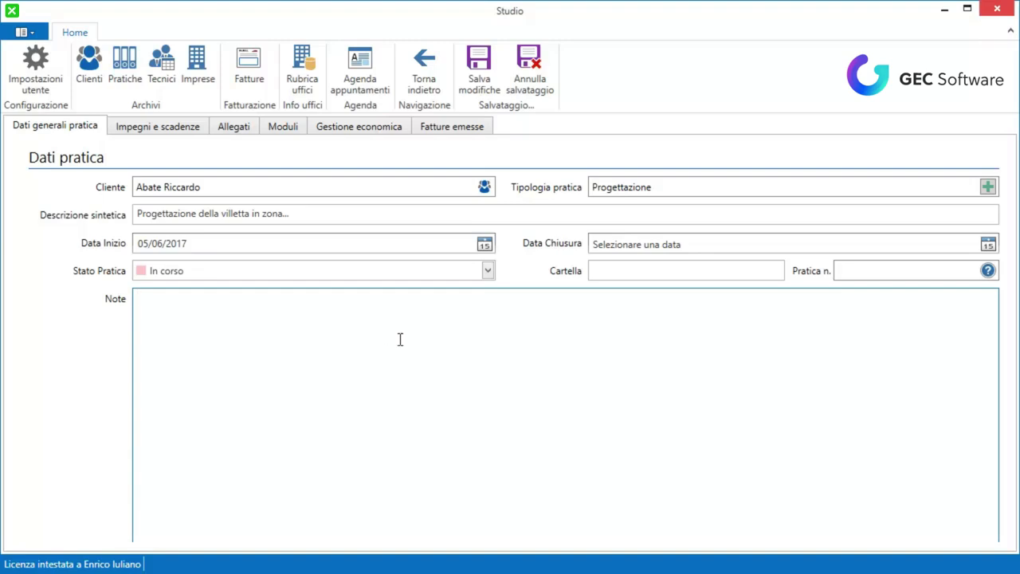
Step: Save the new practice and open the practices of the first client in the client archive
left_click(479, 67)
left_click(681, 320)
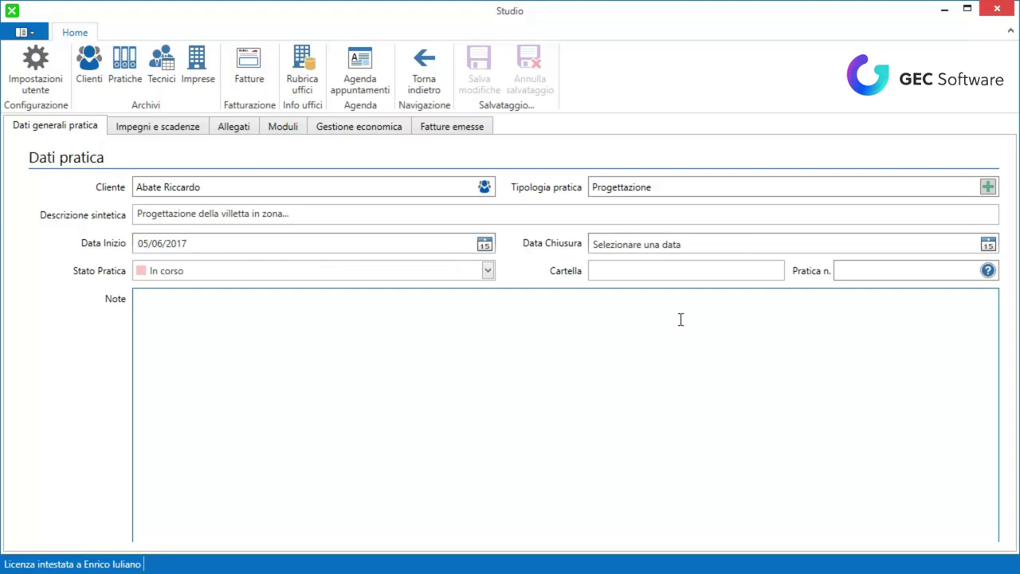
left_click(97, 70)
double_click(101, 220)
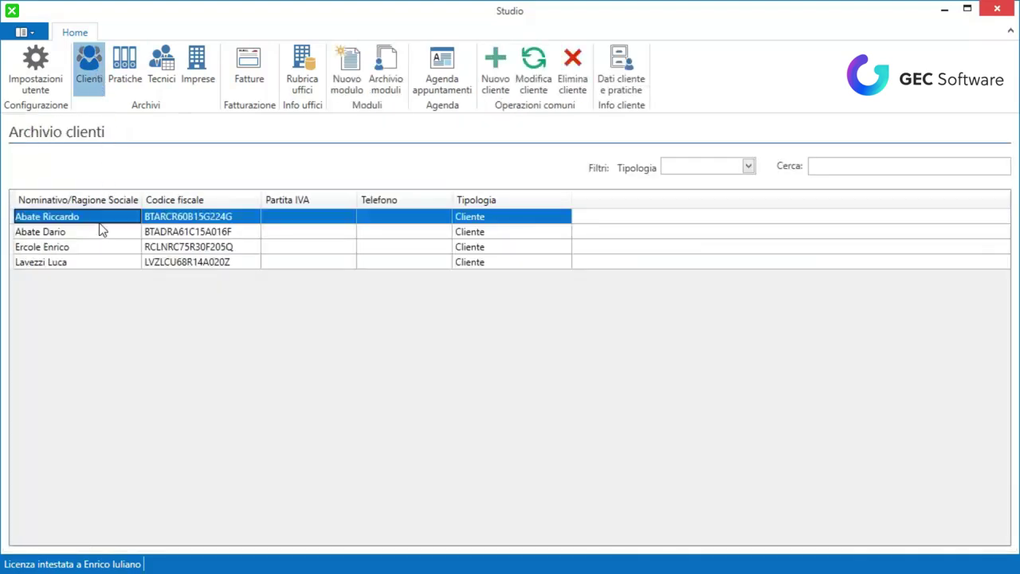
left_click(144, 129)
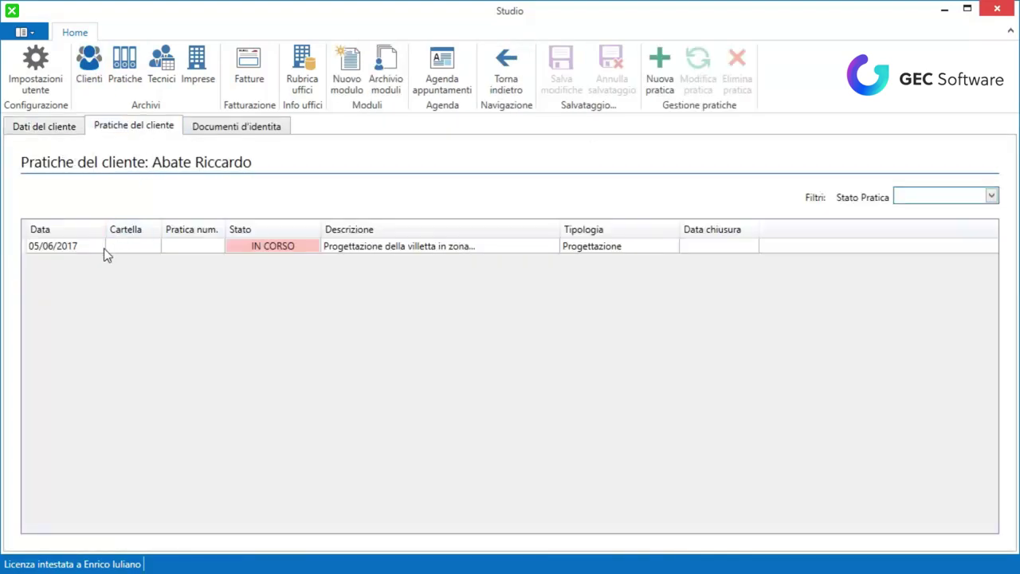